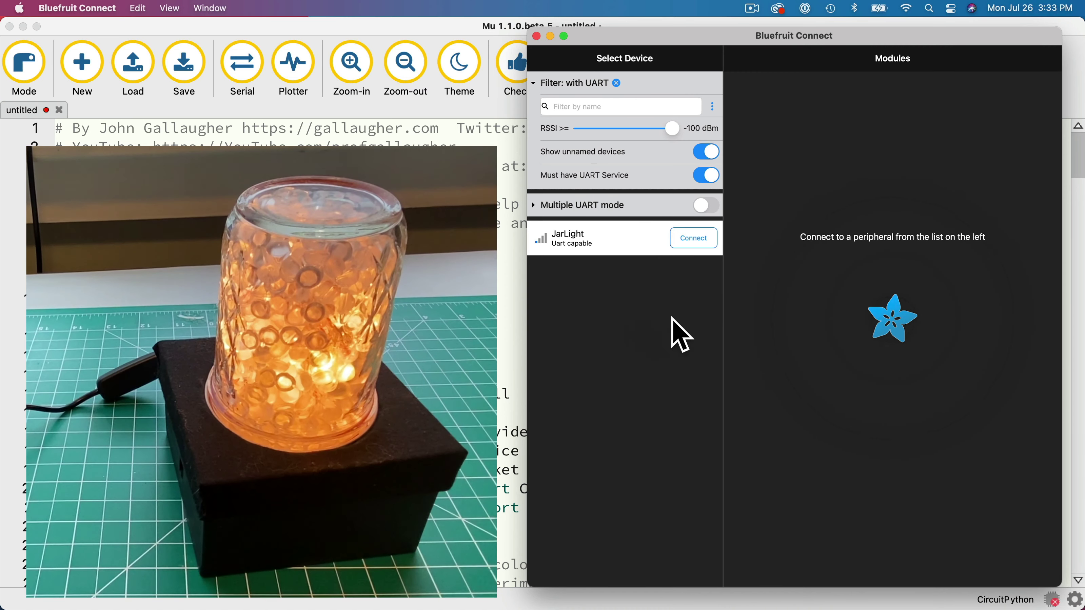
Step: Connect to the JarLight device and open the Color Picker of its Controller module
left_click(703, 241)
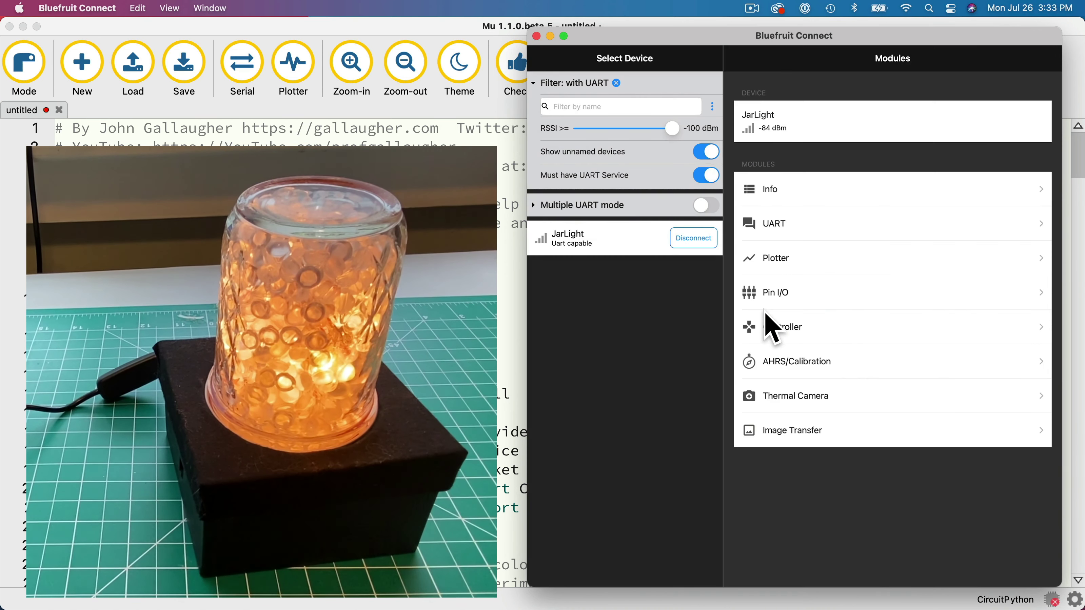
left_click(1045, 327)
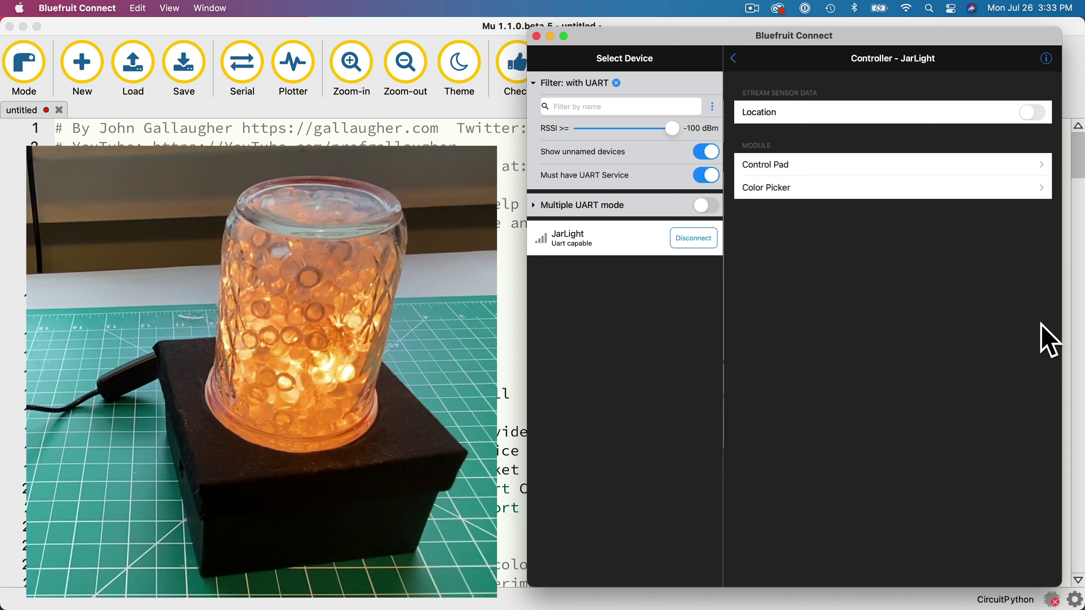
left_click(1044, 190)
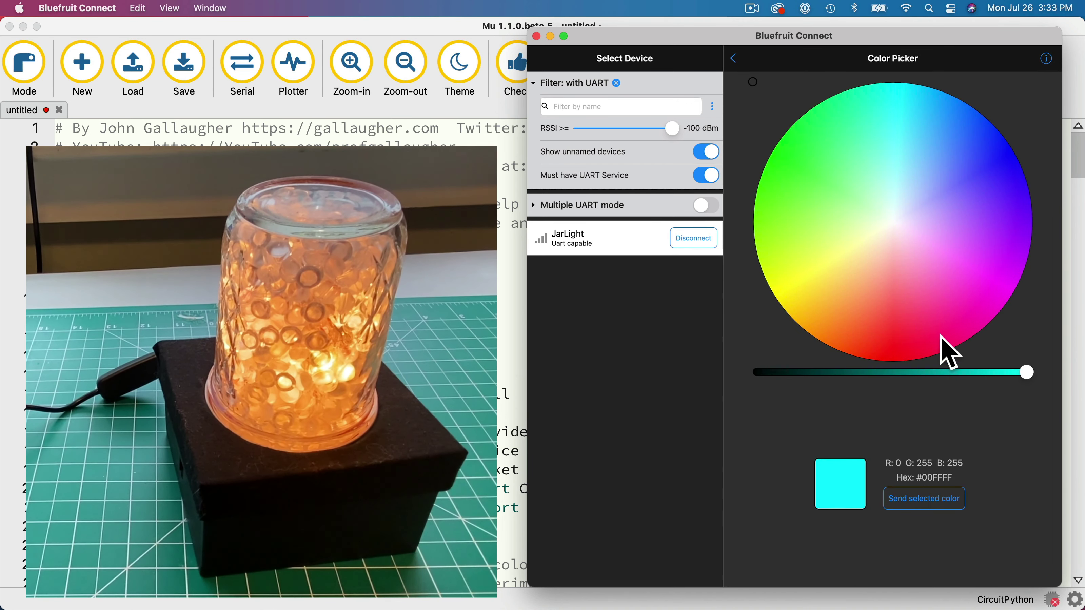
Step: Send the colours #FF1242, #1310FF and #FF6A03 to the jar light one after another
left_click(921, 347)
left_click(935, 503)
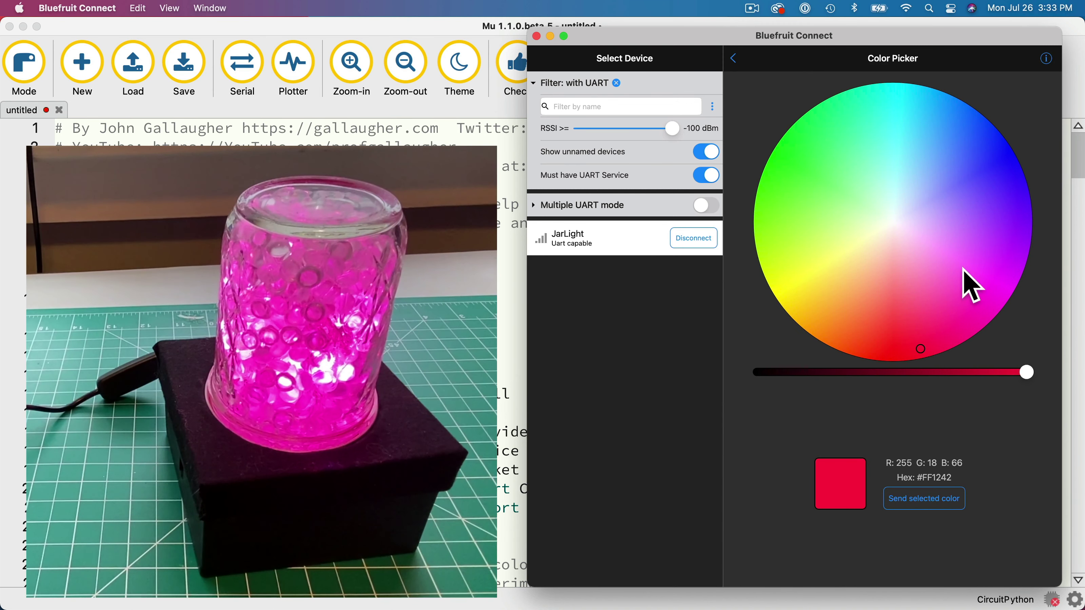
left_click(1008, 157)
left_click(940, 500)
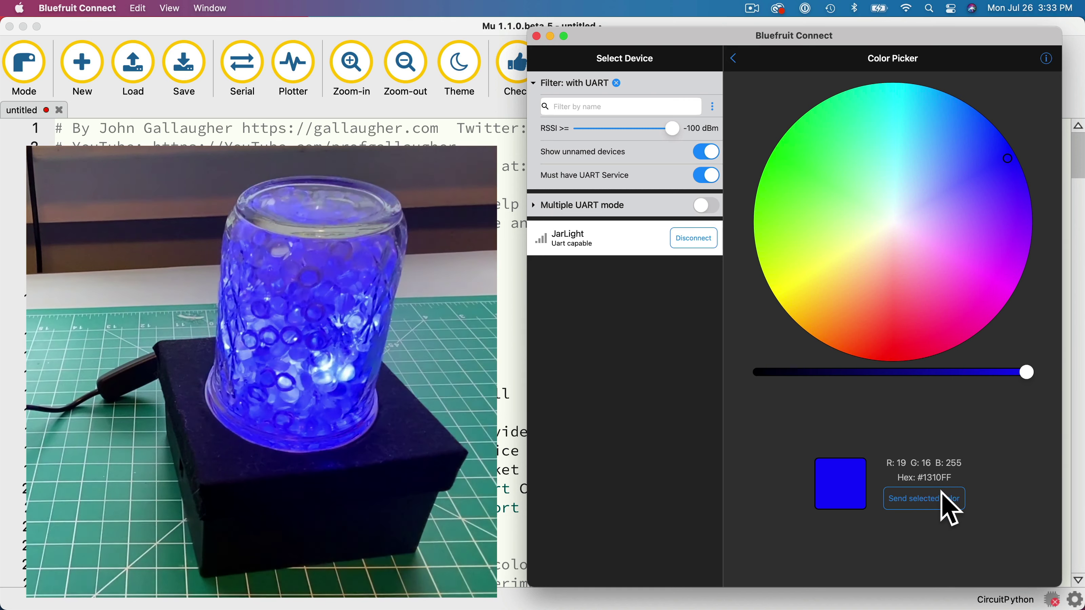
left_click(837, 348)
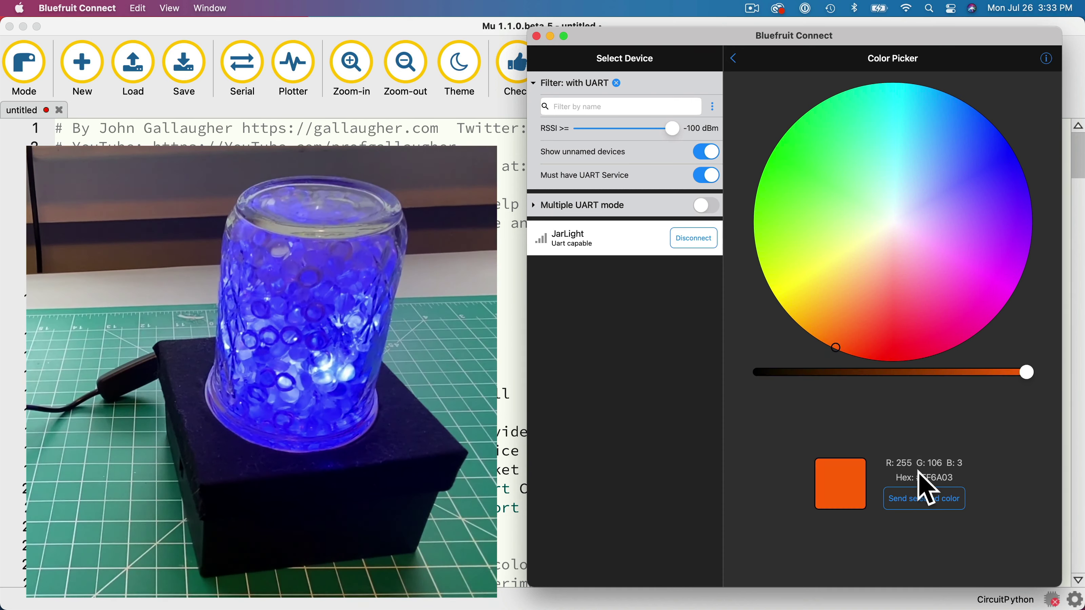
left_click(942, 499)
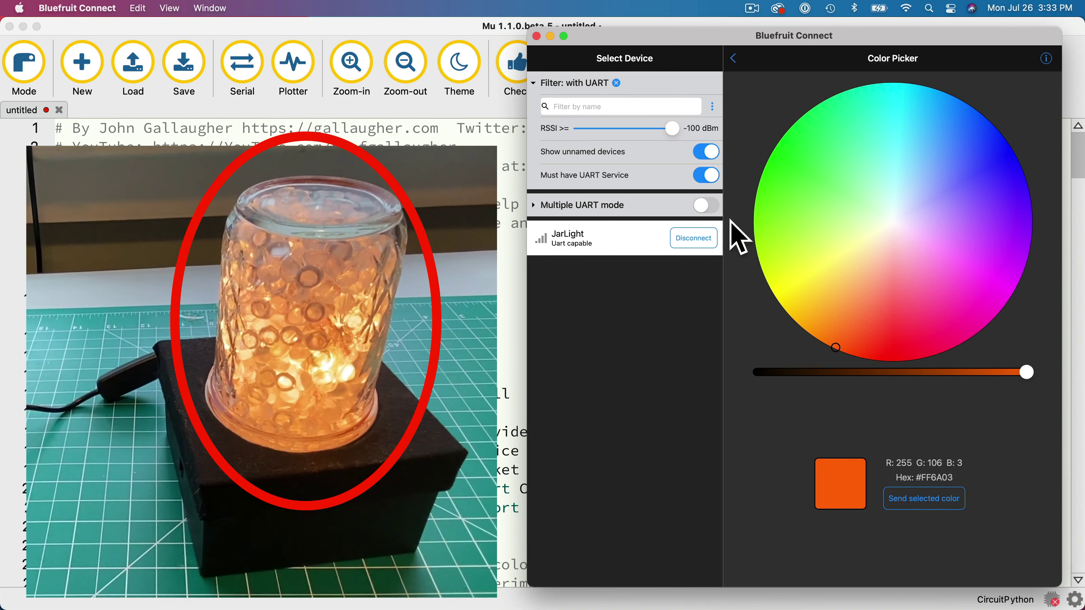
Step: Leave the Color Picker and open the Control Pad for JarLight
left_click(733, 59)
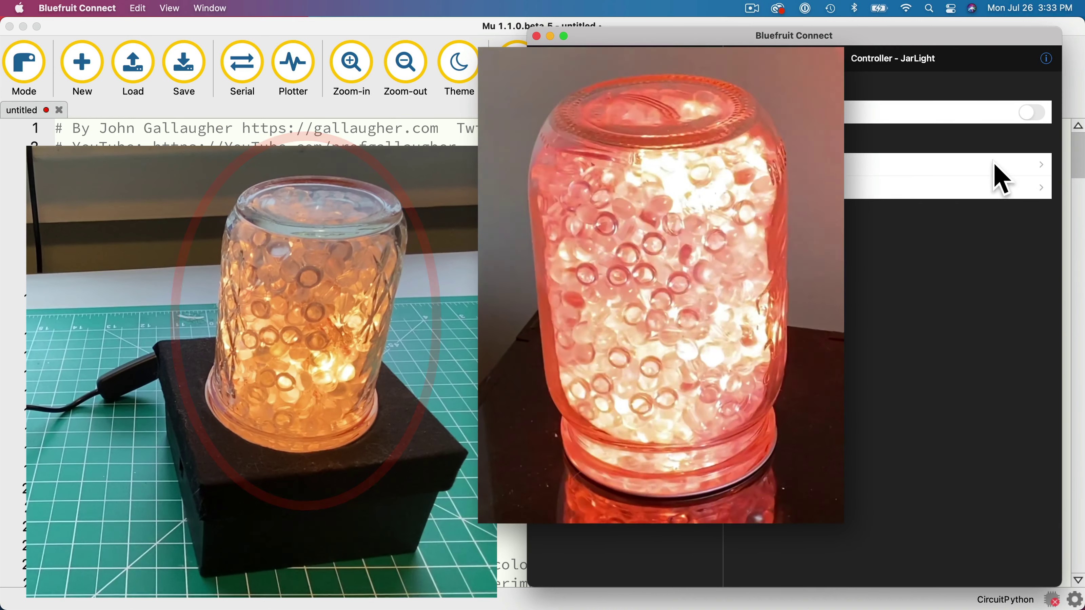
left_click(1049, 177)
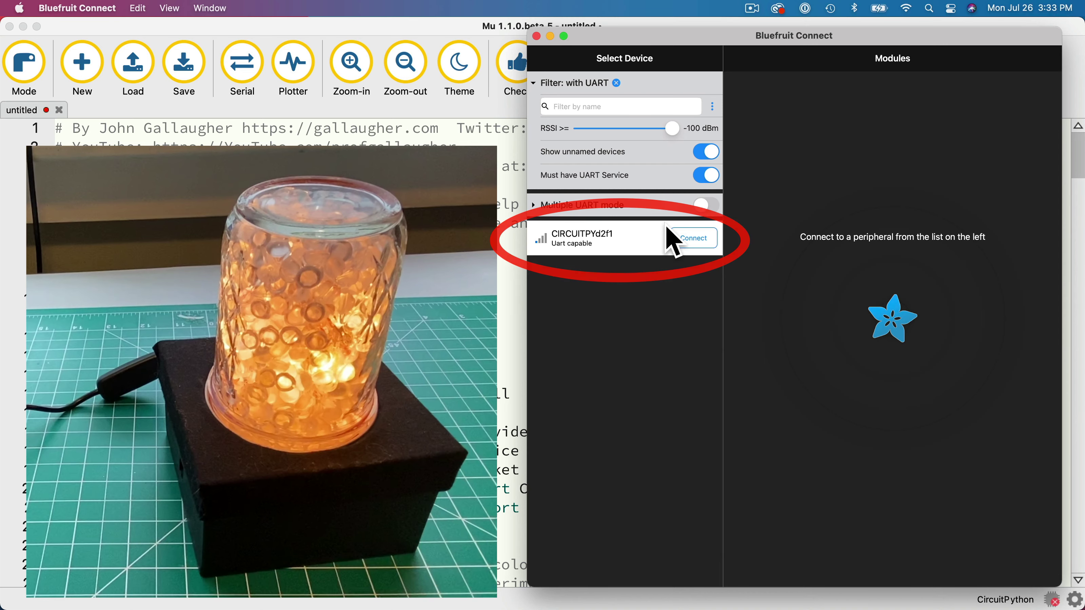
Step: Connect to the listed UART-capable CIRCUITPYd2f1 device and open its Controller Color Picker
left_click(696, 239)
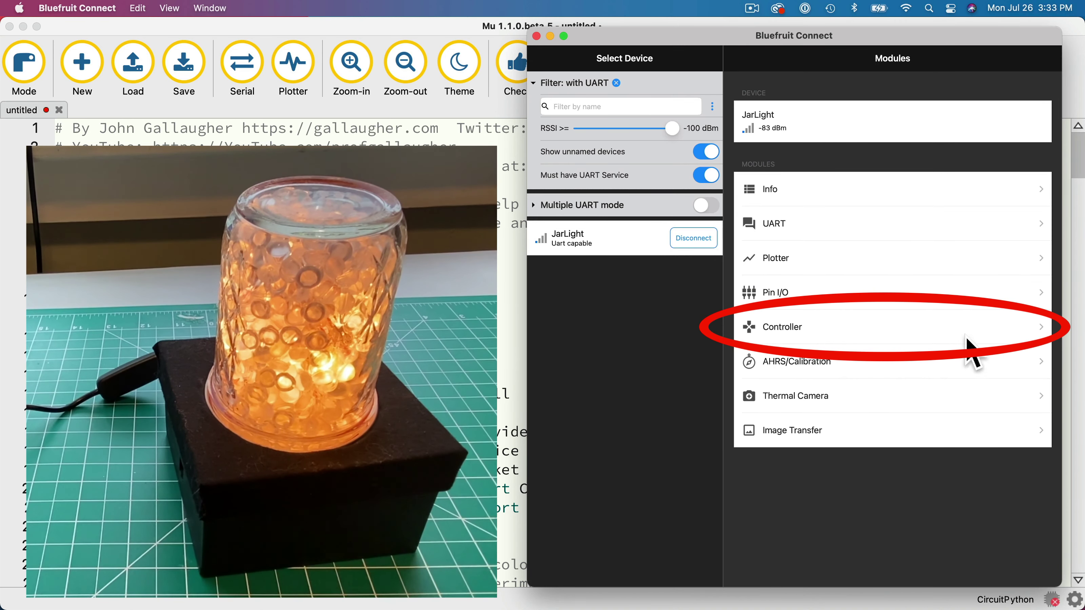
left_click(1044, 333)
left_click(1048, 187)
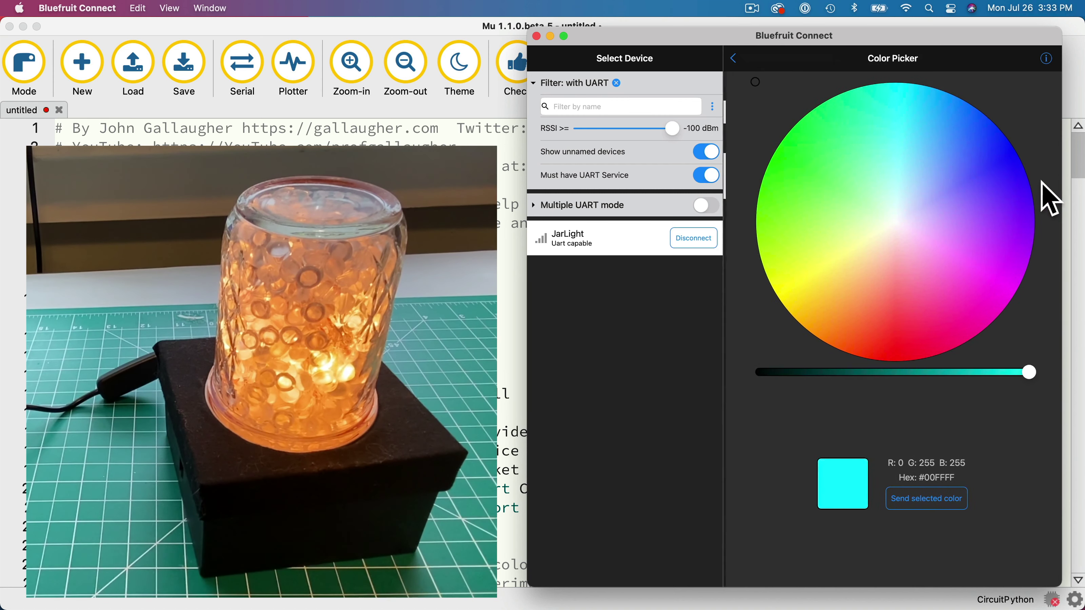
Step: Change the jar's light to crimson #FF1242, blue #1310FF and orange #FF6A03, sending each colour in turn
left_click(921, 350)
left_click(931, 499)
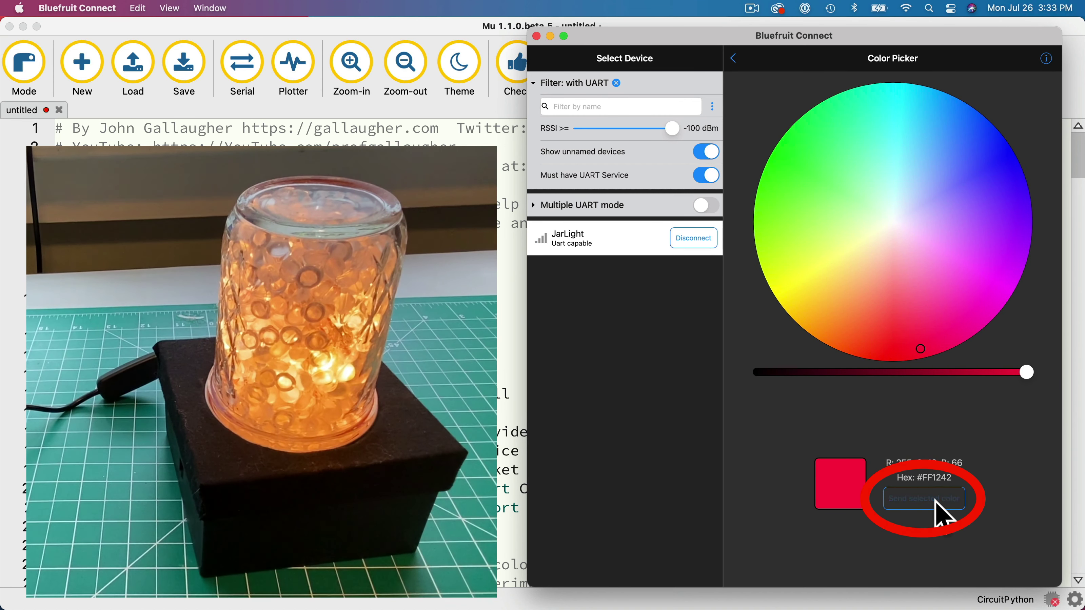
left_click(1007, 158)
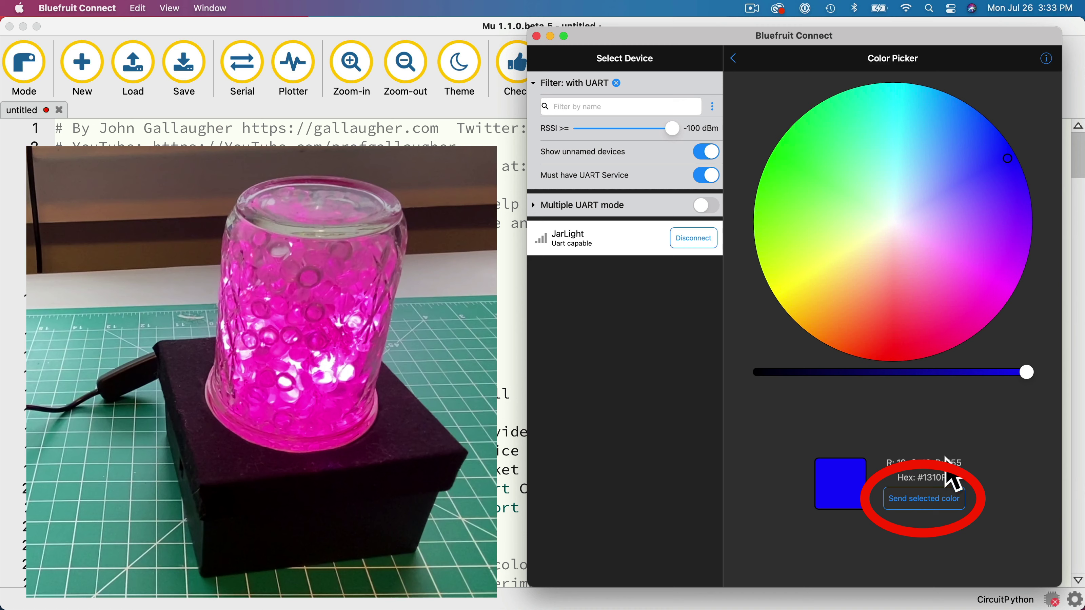
left_click(942, 500)
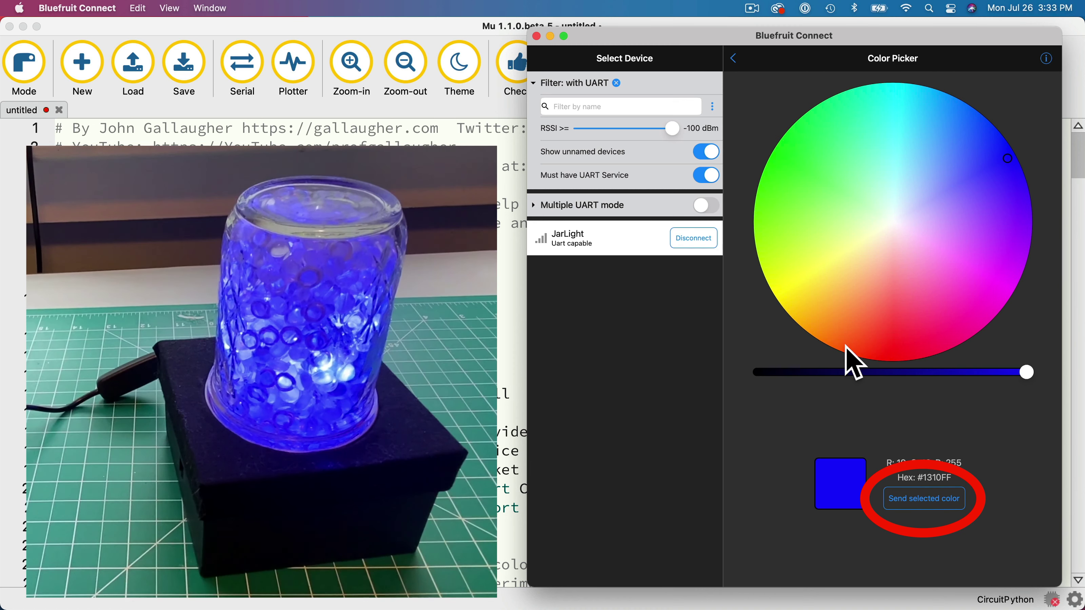
left_click(837, 348)
left_click(941, 501)
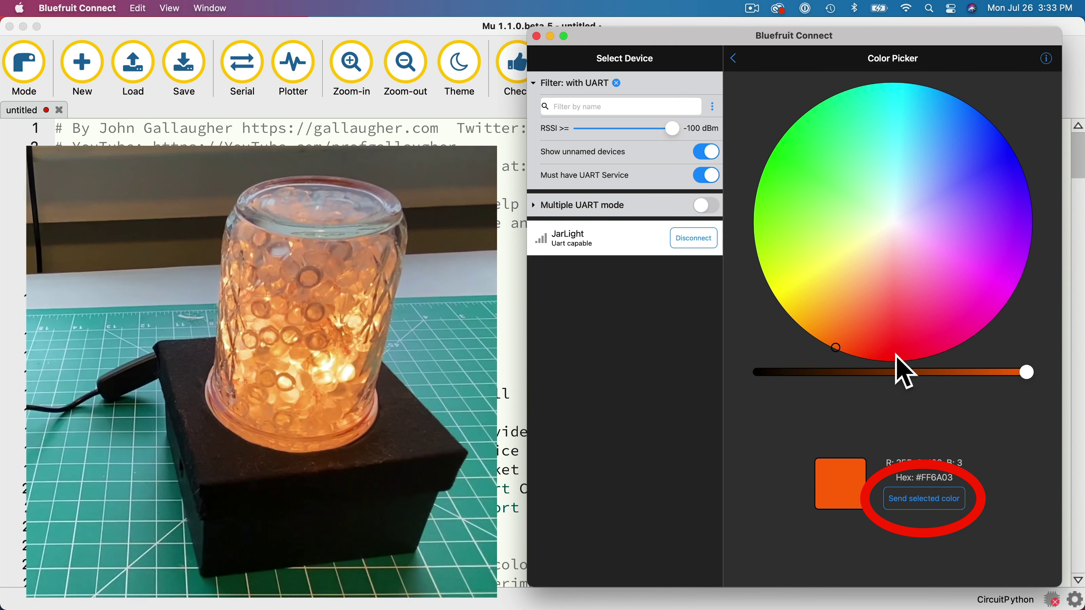
Step: Switch from the Color Picker to the Control Pad and trigger light animations 1, 2, 3 and 4 in order
left_click(734, 59)
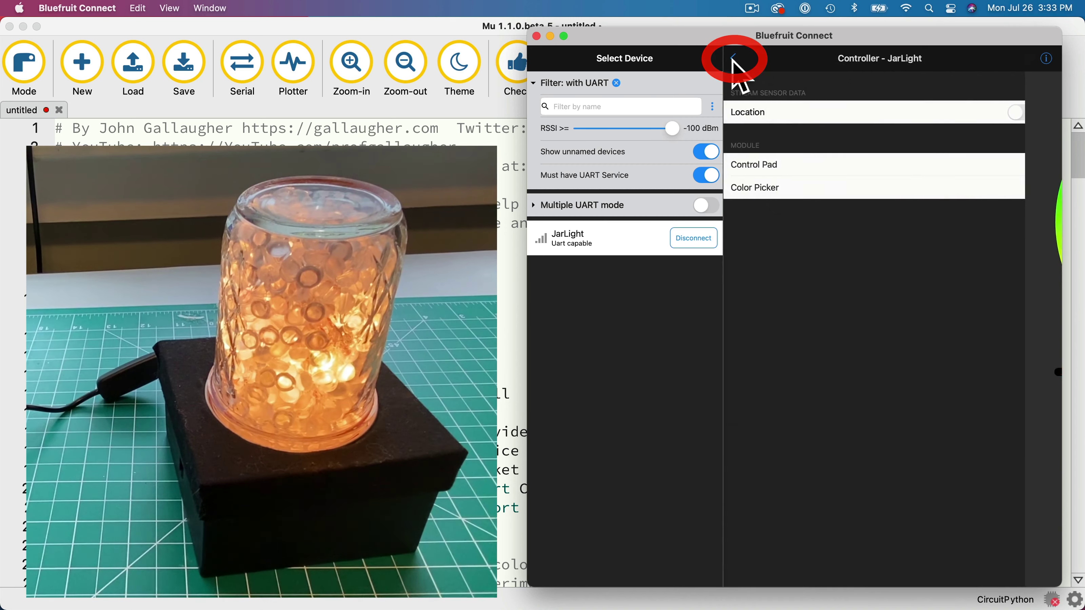
left_click(1046, 175)
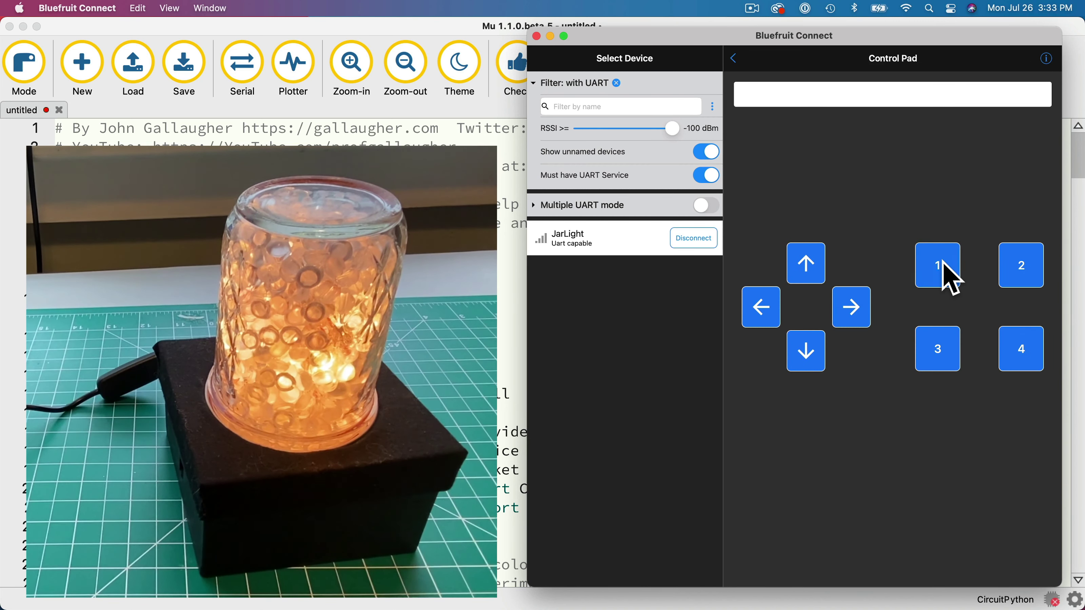
left_click(950, 278)
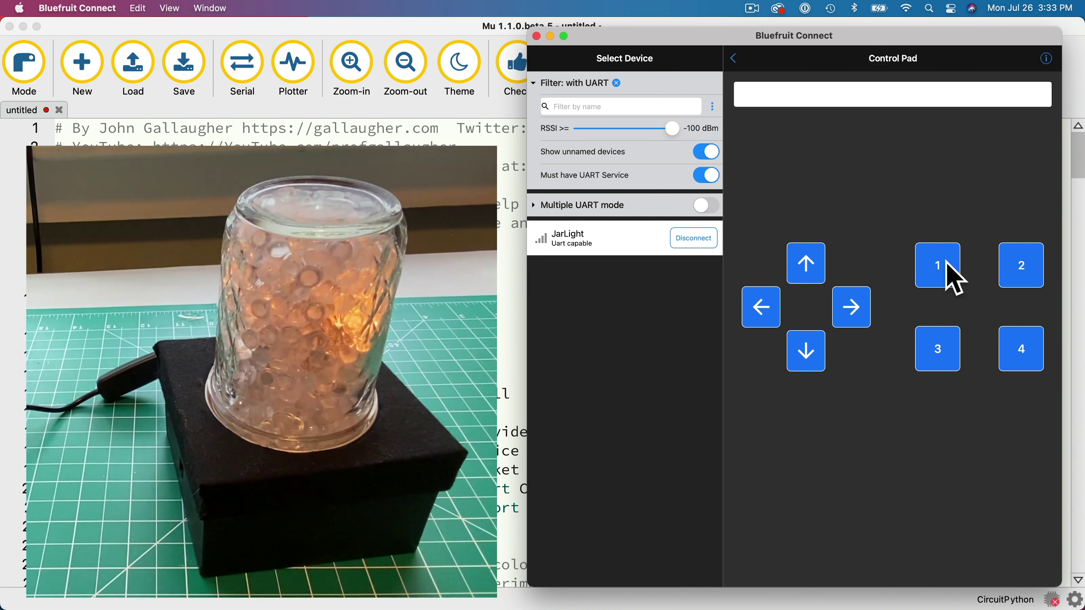
left_click(1025, 269)
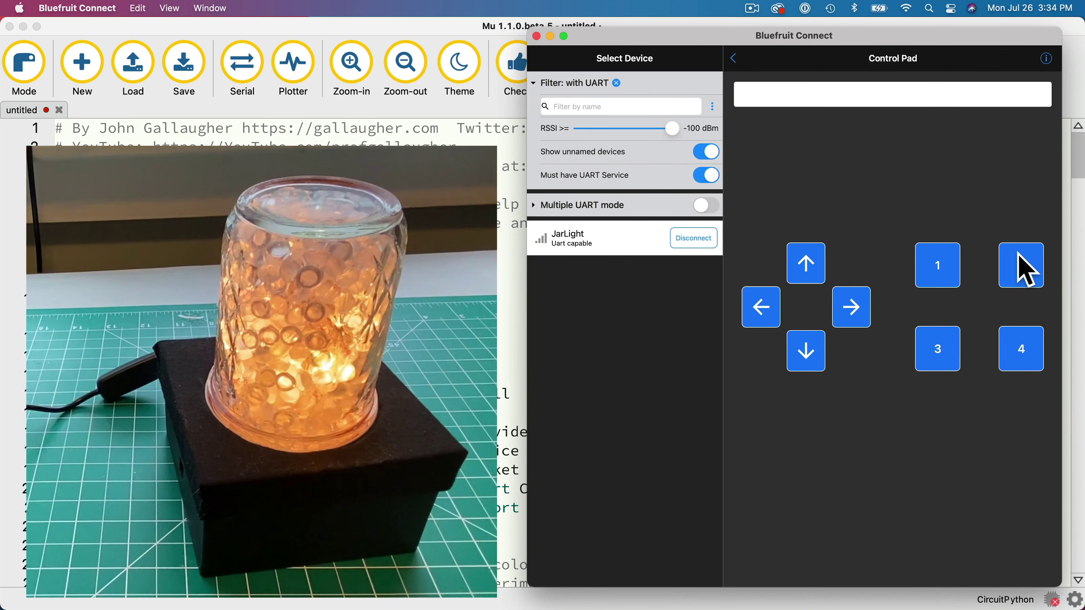
left_click(942, 363)
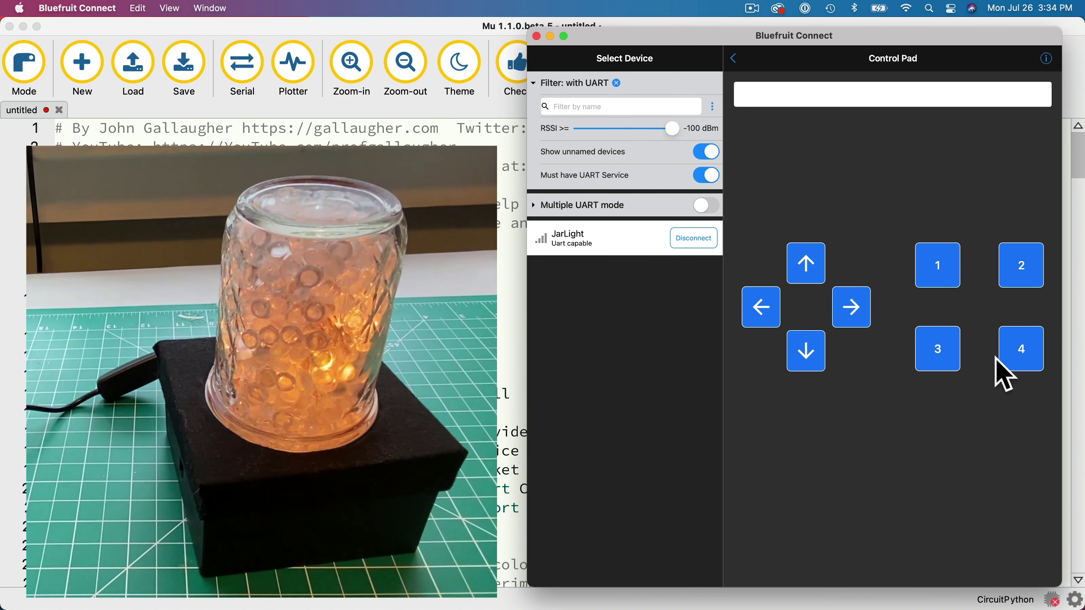
left_click(1012, 359)
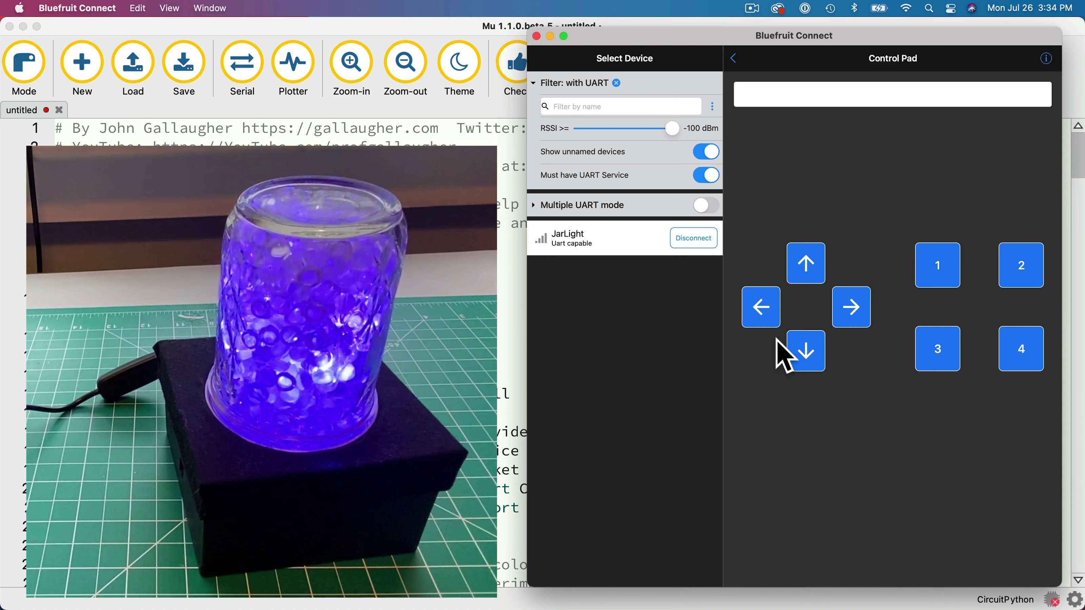
Step: Send the left, right, up and down arrow commands from the Control Pad to the jar light
left_click(763, 318)
left_click(853, 312)
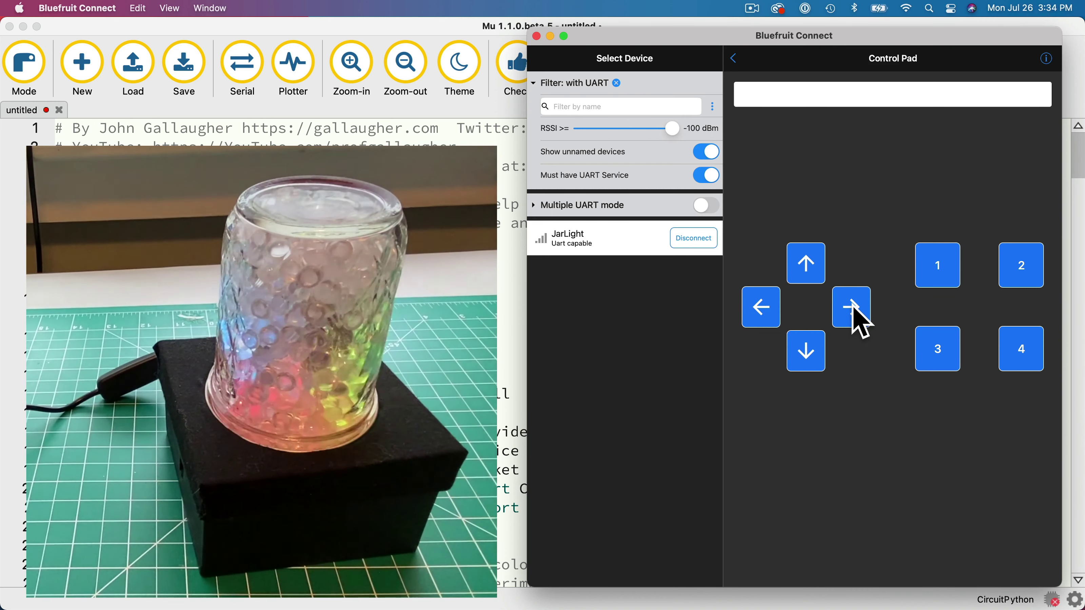
left_click(809, 274)
left_click(808, 349)
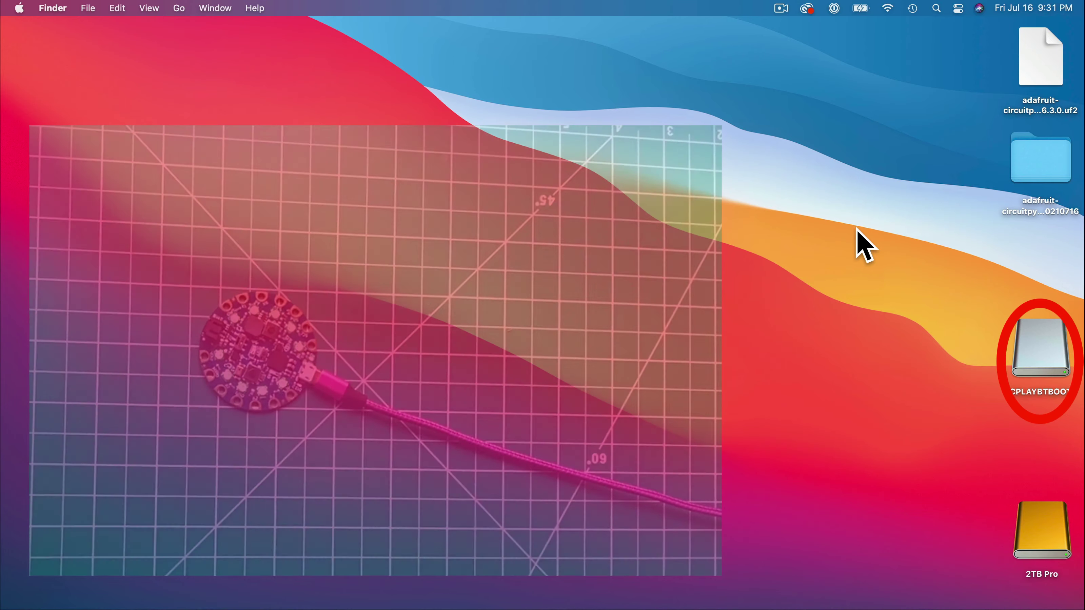
Step: In Finder, copy the CircuitPython 6.3.0 UF2 file onto the CPLAYBTBOOT drive
mouse_move(1041, 59)
left_mouse_down()
mouse_move(1034, 181)
mouse_move(1051, 348)
left_mouse_up()
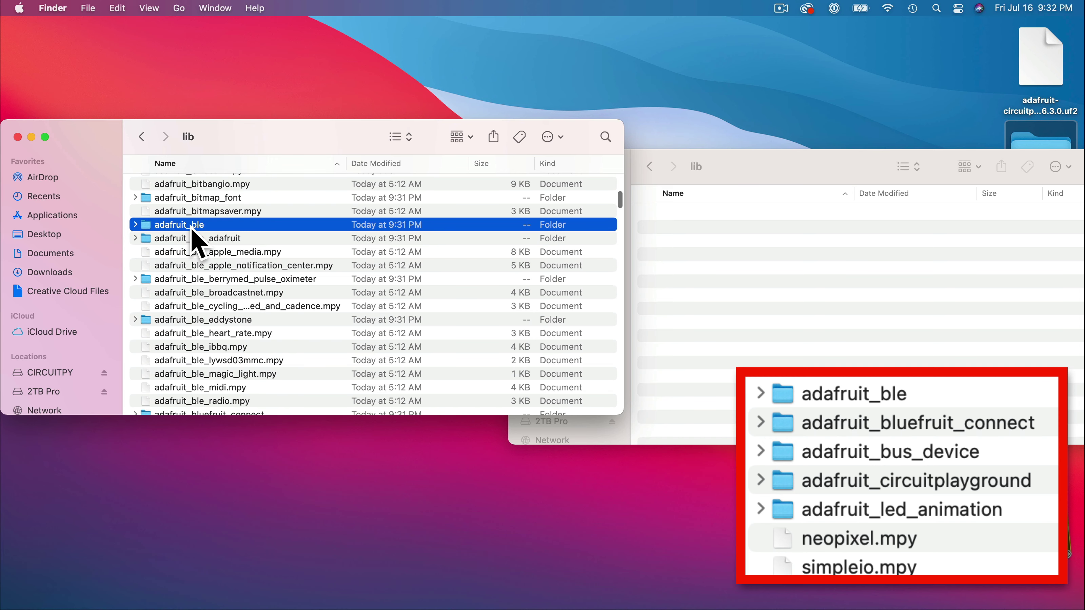
Step: Copy the adafruit_ble, adafruit_bluefruit_connect and adafruit_circuitplayground folders from the library bundle into the board's lib folder
left_click_drag(193, 231, 704, 312)
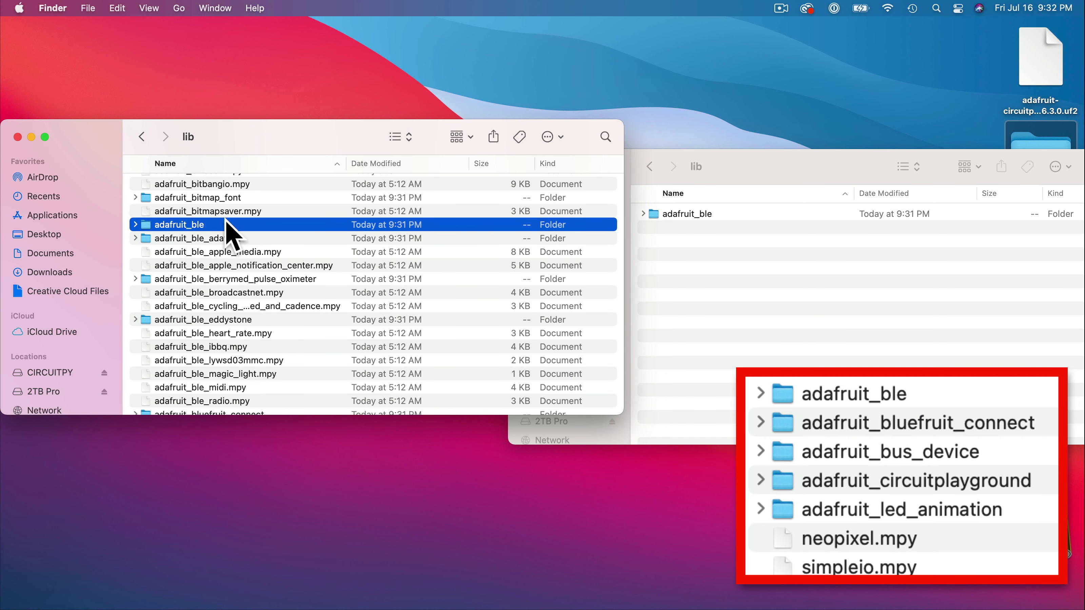
scroll(231, 337, "down", 5)
left_click_drag(228, 327, 739, 318)
scroll(172, 320, "down", 5)
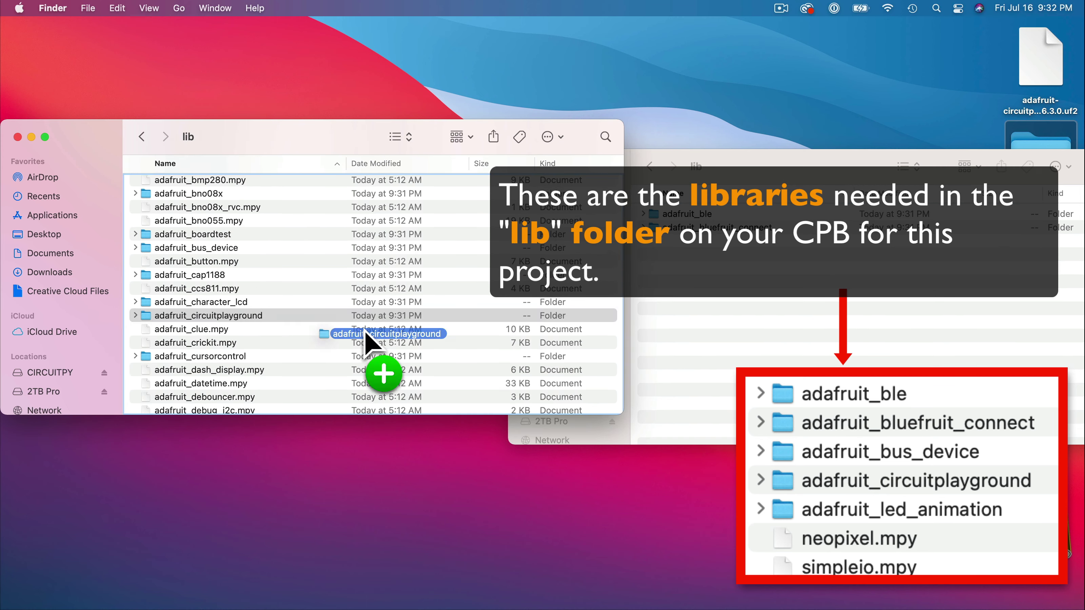
left_click_drag(367, 341, 516, 332)
scroll(175, 340, "down", 10)
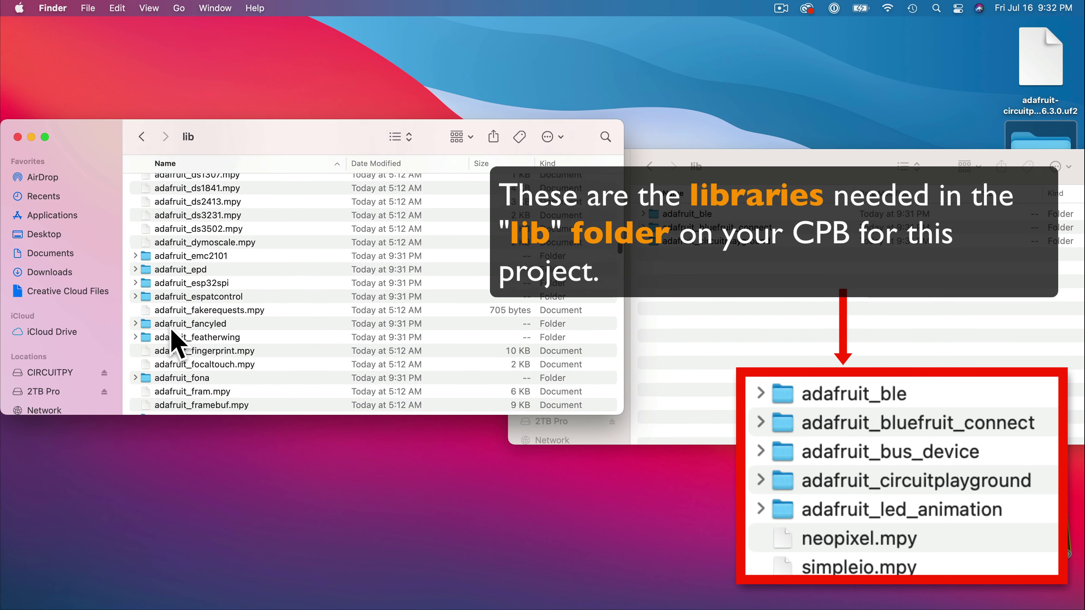
scroll(176, 342, "down", 15)
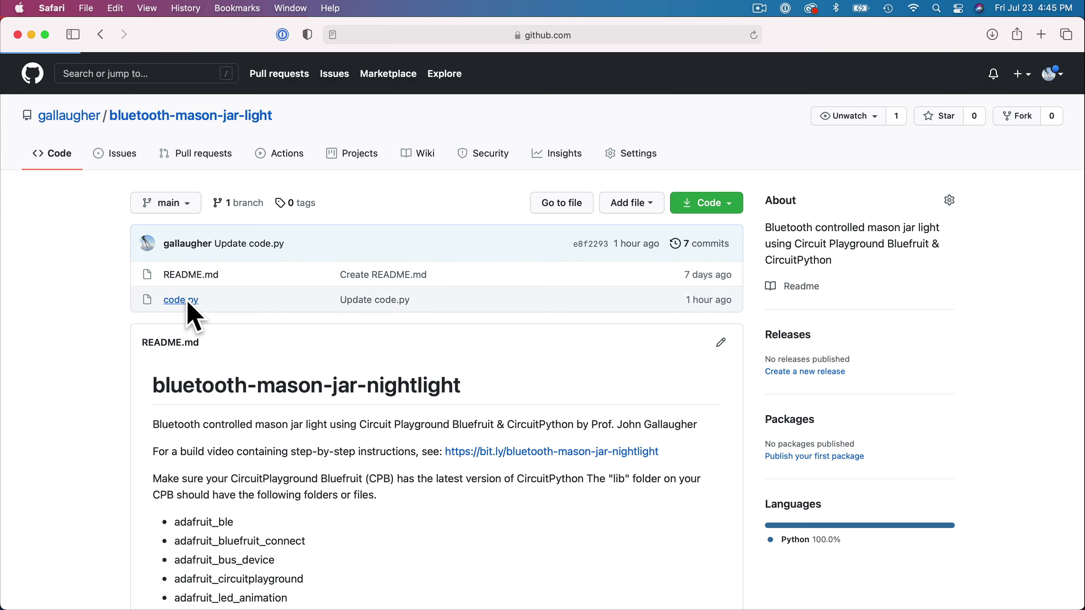
Step: Copy all of code.py from the bluetooth-mason-jar-light GitHub repository into Mu and save it as code.py on CIRCUITPY
left_click(184, 301)
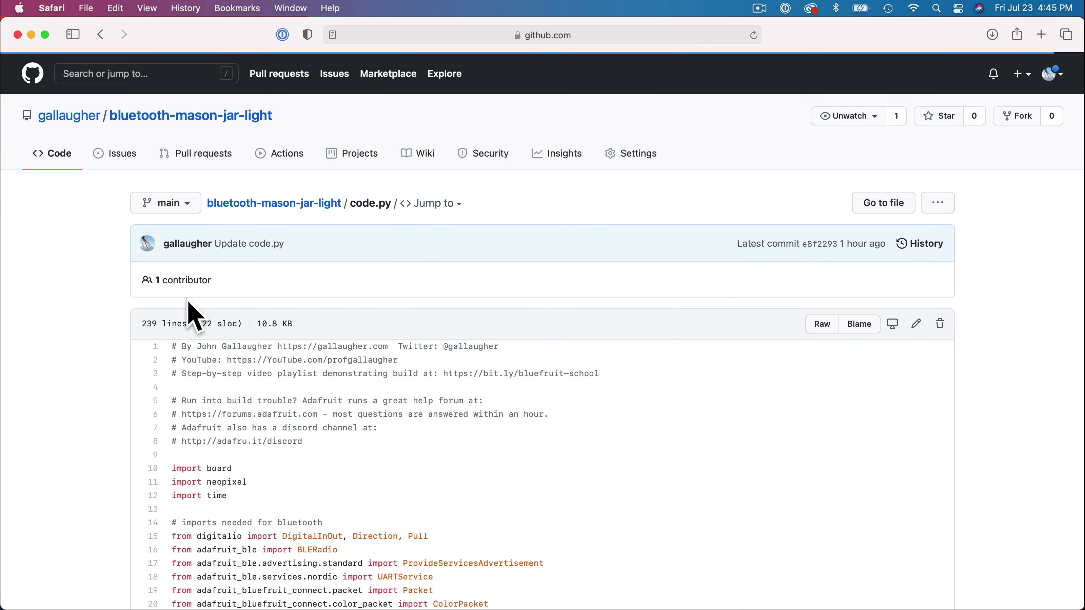
key("super+a")
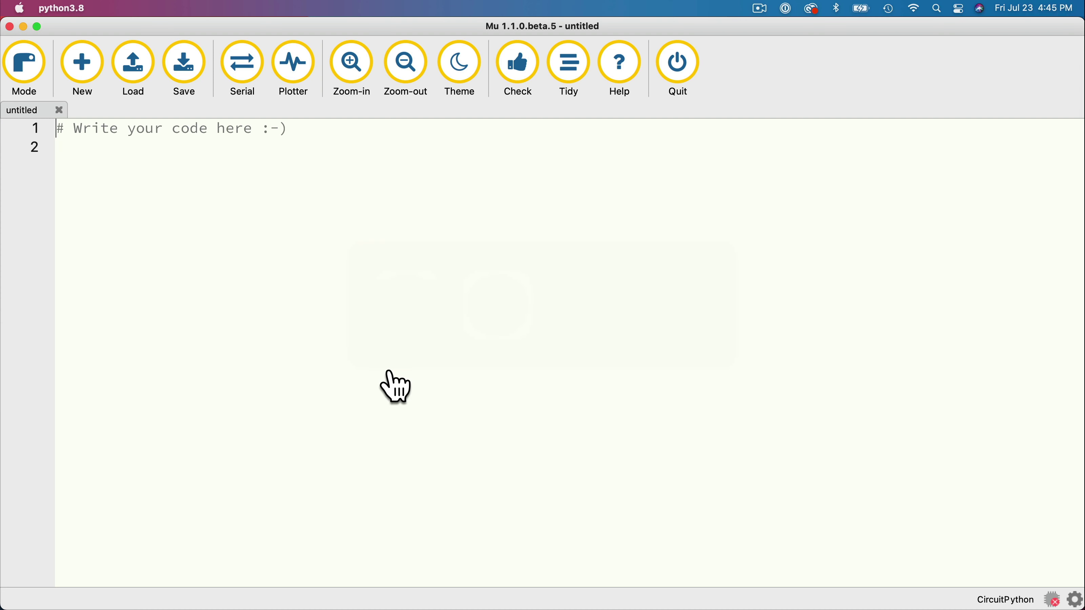
key("super+a")
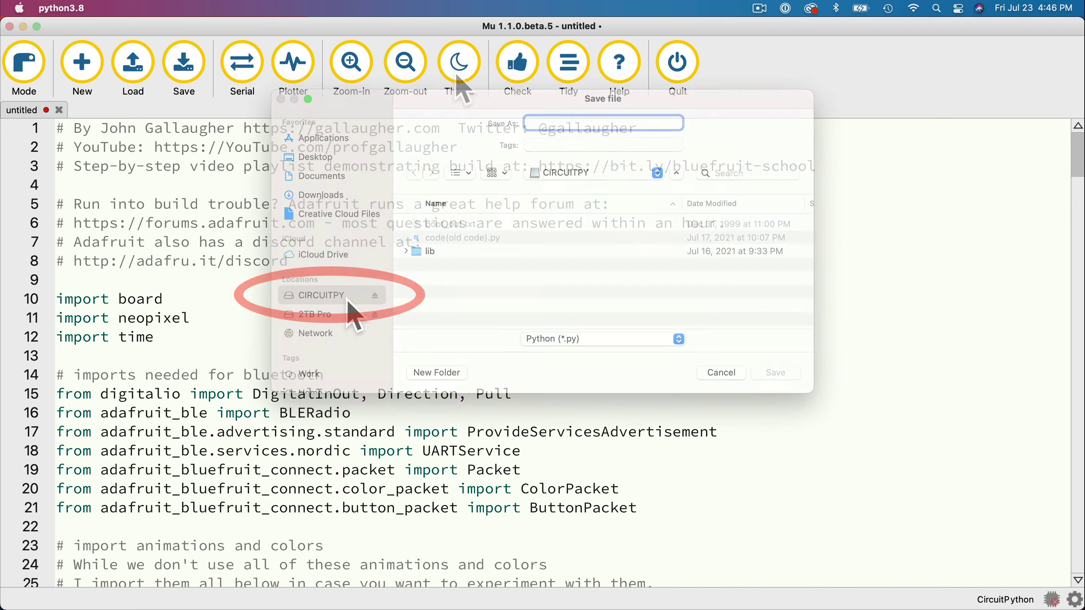
type("code.py")
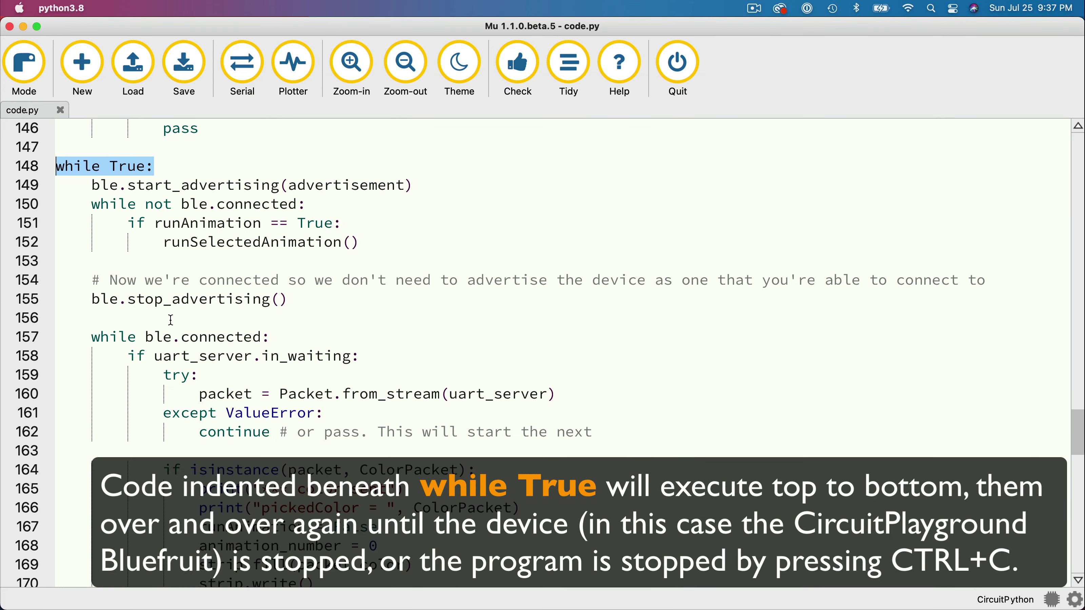
Step: Set defaultColor to BLUE in code.py and start editing the num_leds value
scroll(172, 320, "down", 20)
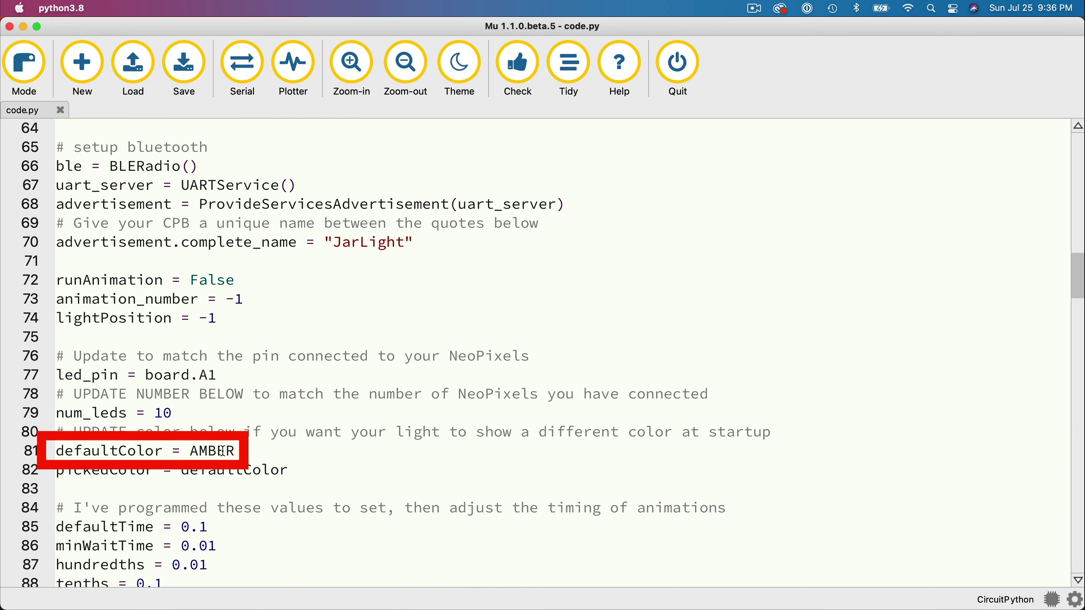
double_click(222, 451)
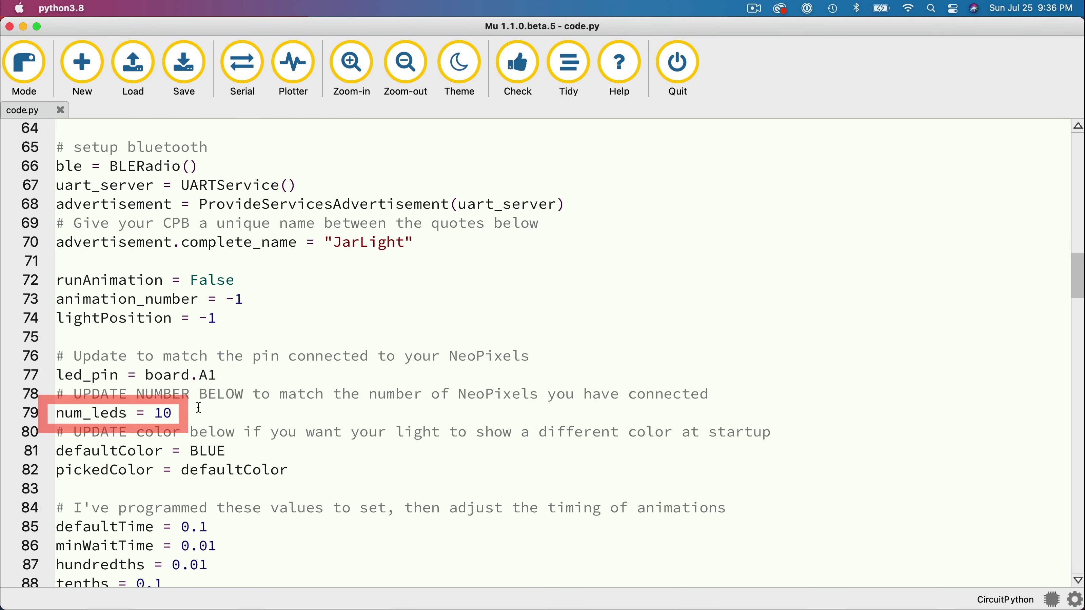
left_click(199, 408)
key("BackSpace")
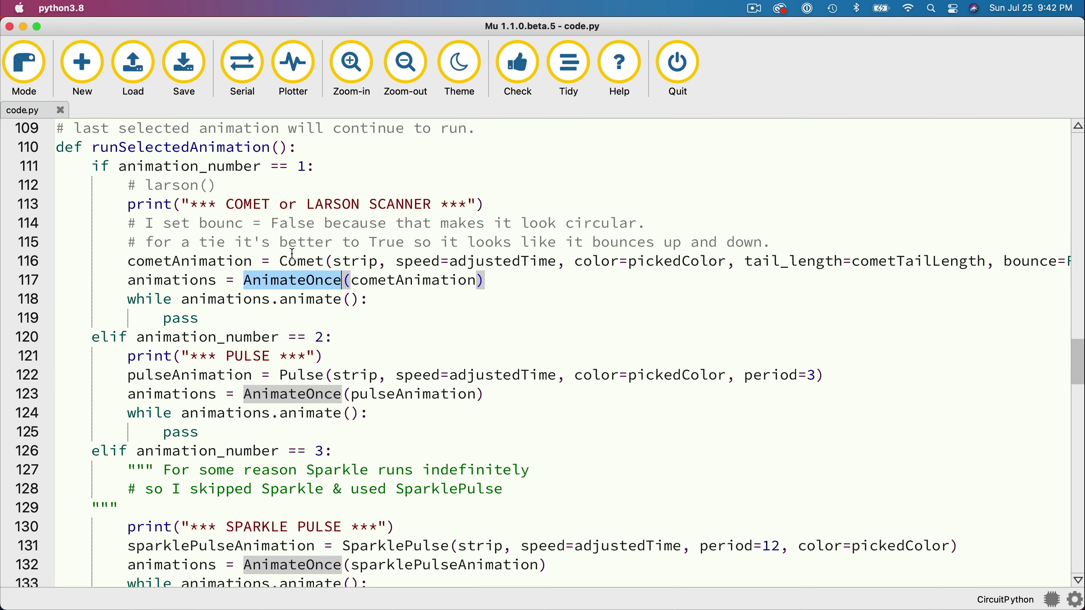
Step: Examine the Comet animation call in runSelectedAnimation and the ButtonPacket branches that select the animation number
double_click(295, 261)
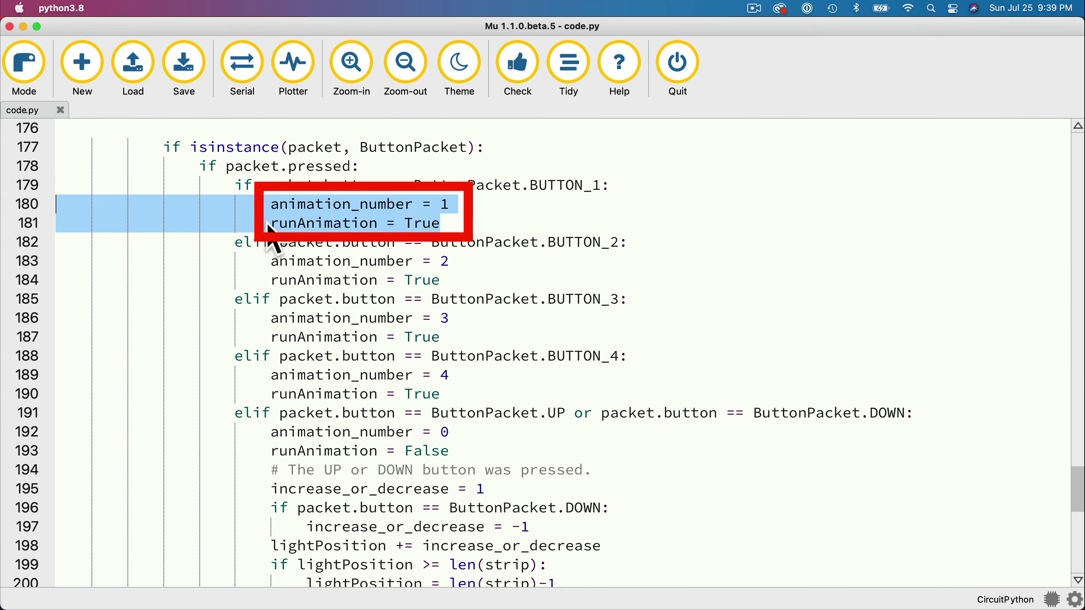
double_click(261, 243)
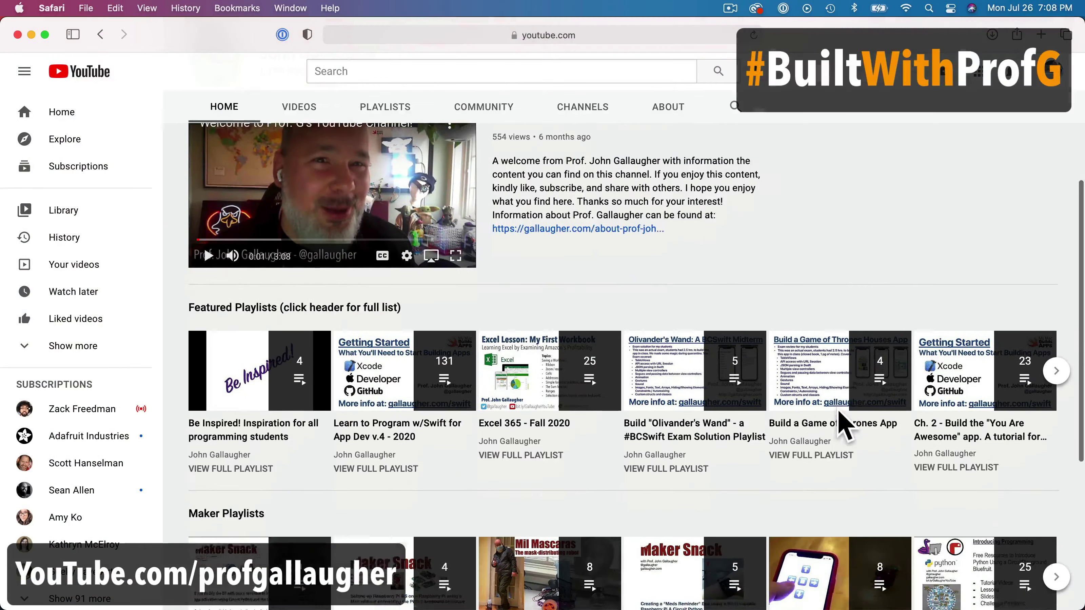
scroll(838, 409, "down", 2)
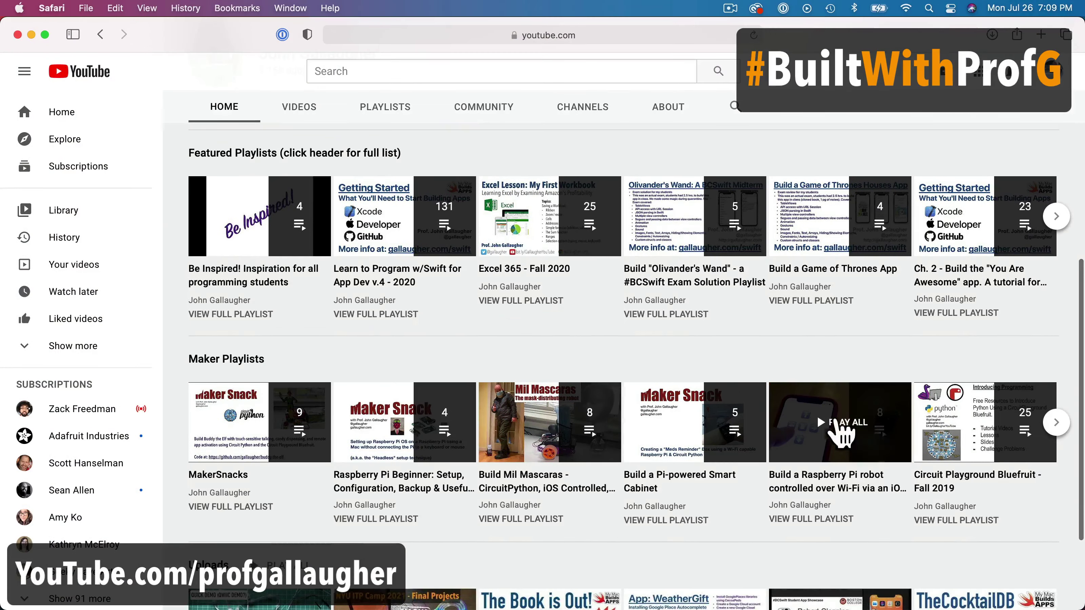
scroll(873, 428, "down", 3)
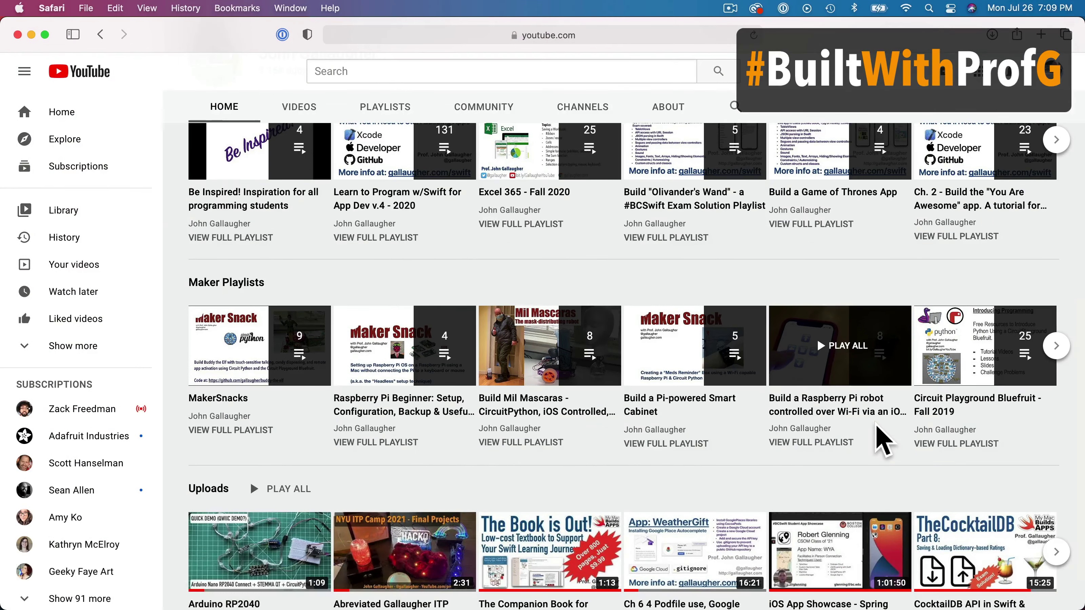